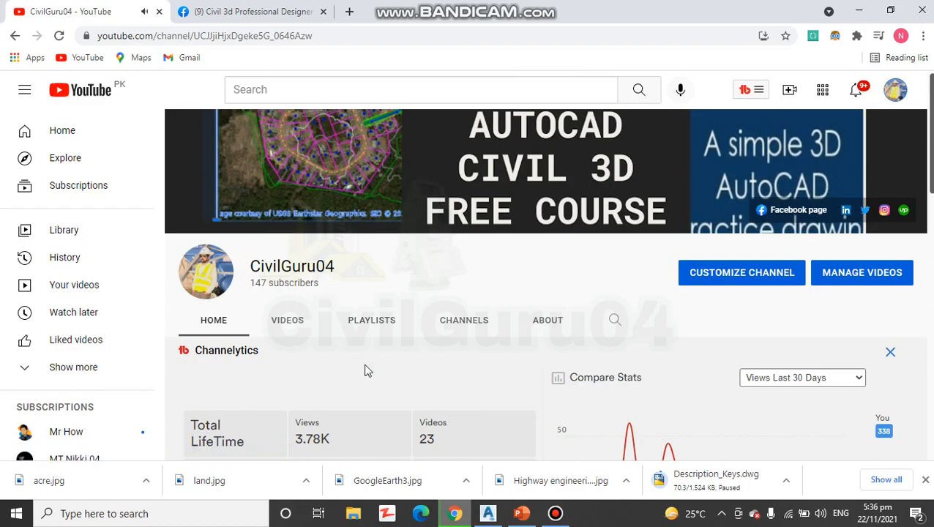
- View the Civil 3d Professional Designer Facebook page, and switch to the Point Groups drawing in Civil 3D
left_click(224, 13)
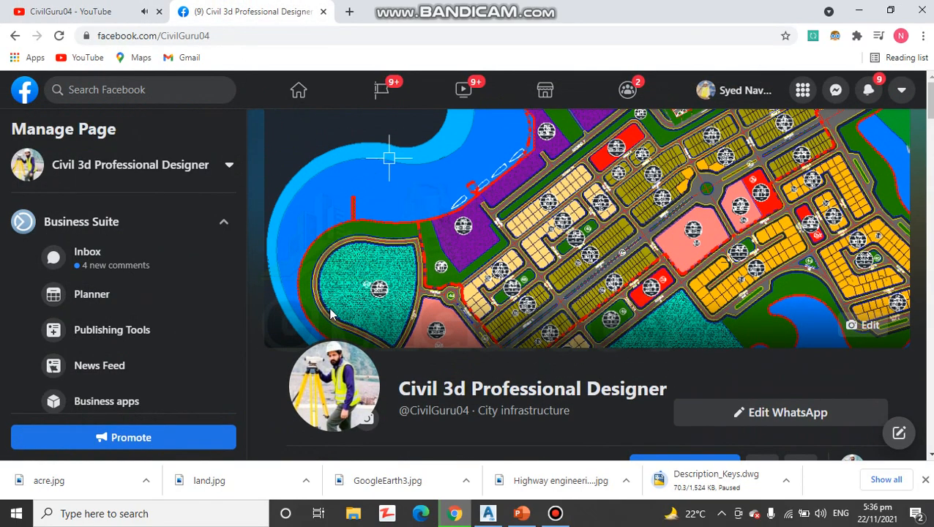
scroll(379, 306, "down", 3)
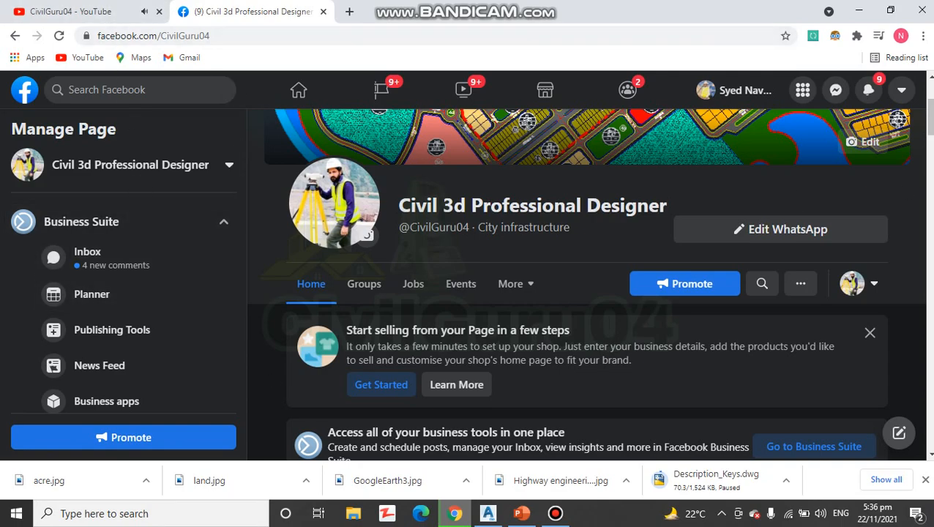
left_click(860, 13)
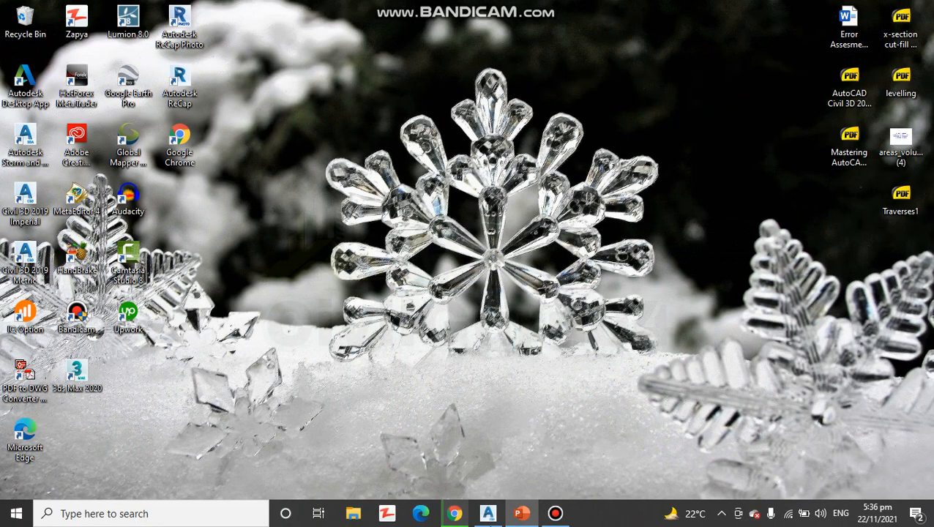
left_click(495, 515)
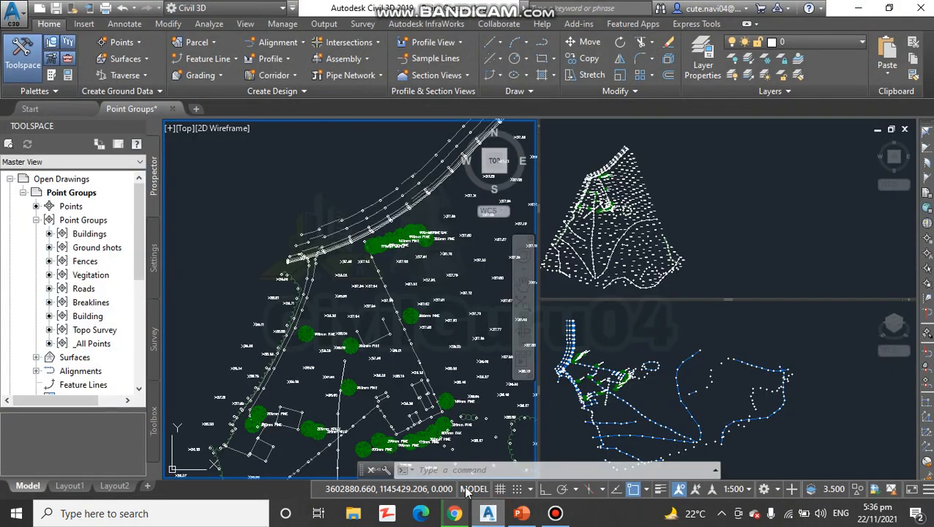
left_click(175, 108)
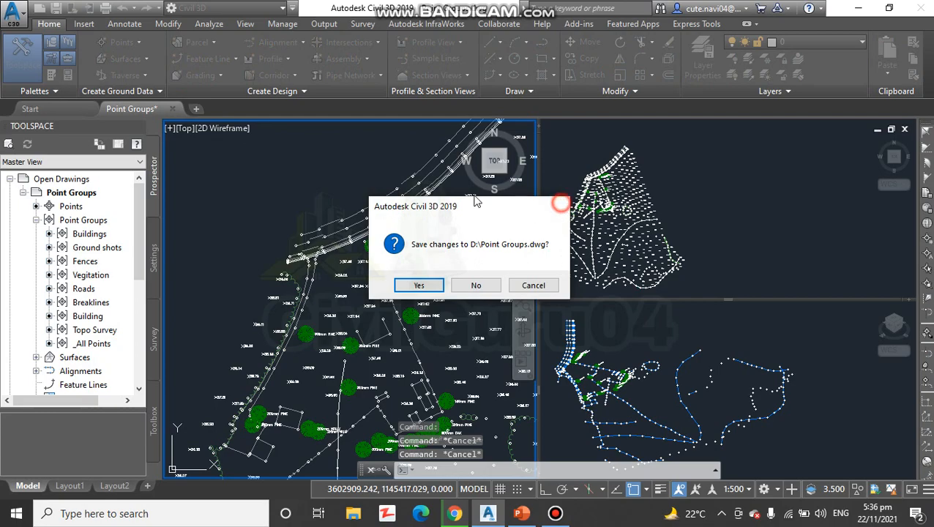
left_click(560, 206)
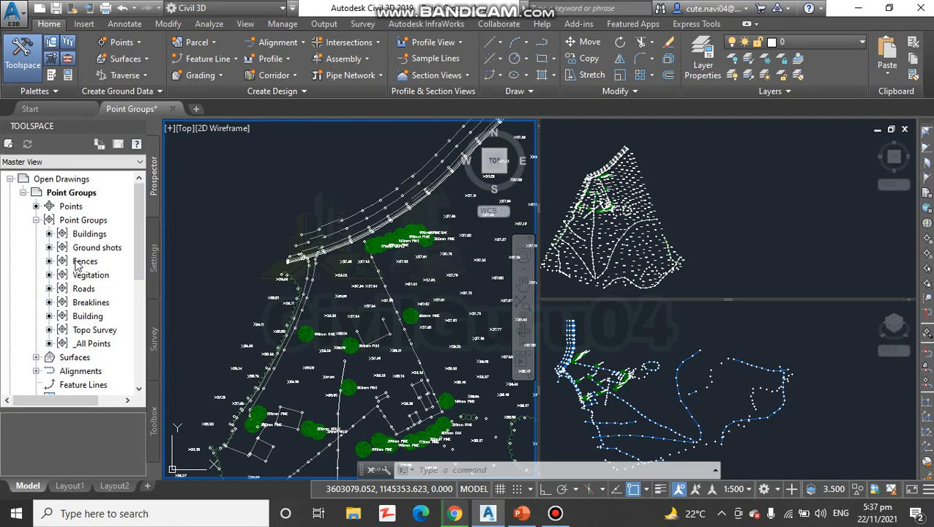
- Create a new point group in the Point Groups drawing and enter Buildings as its name
left_click(70, 221)
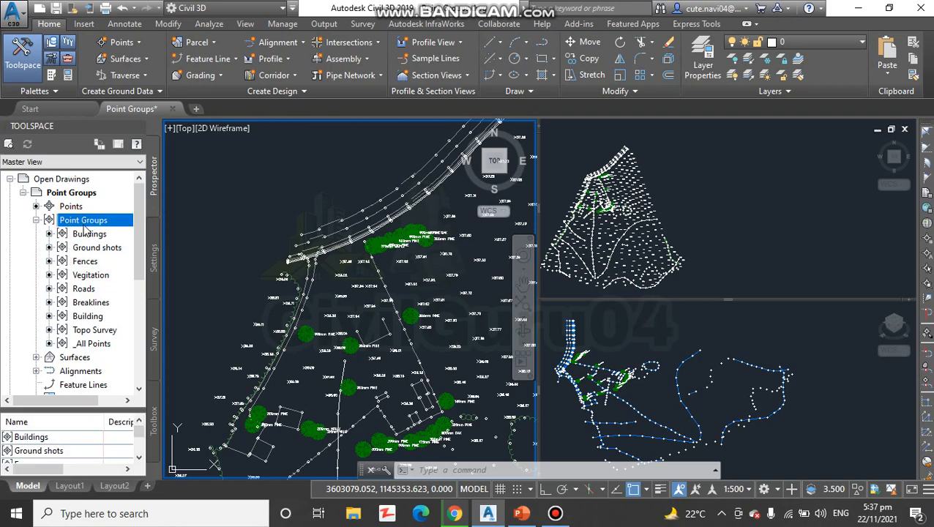
right_click(102, 224)
left_click(123, 253)
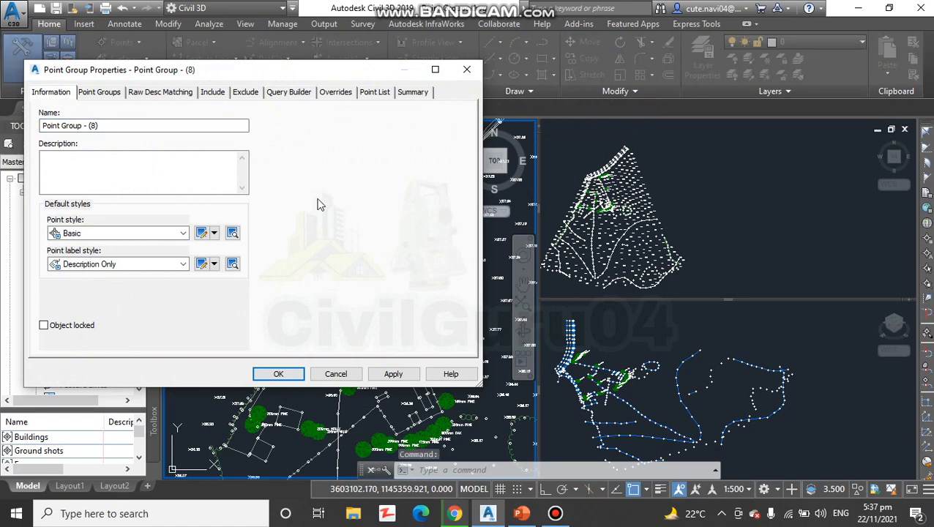
key("alt+Tab")
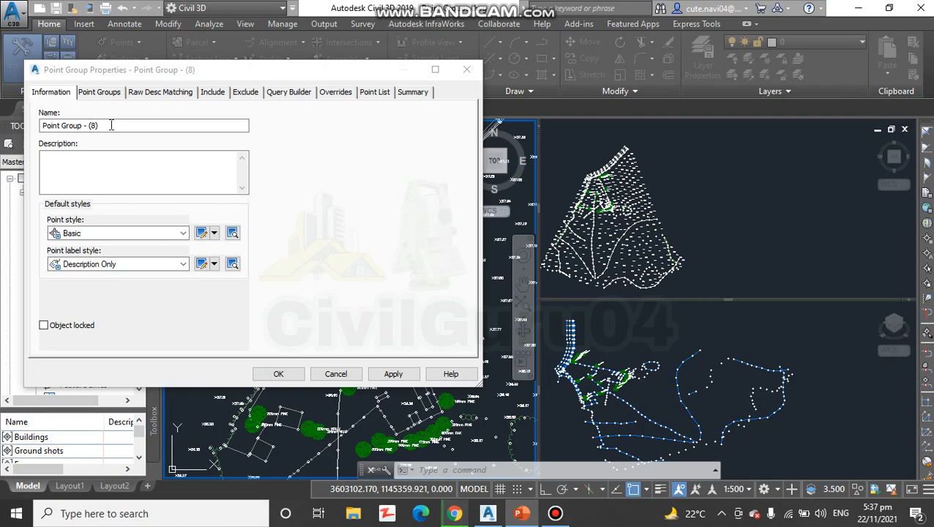
left_click_drag(112, 125, 3, 131)
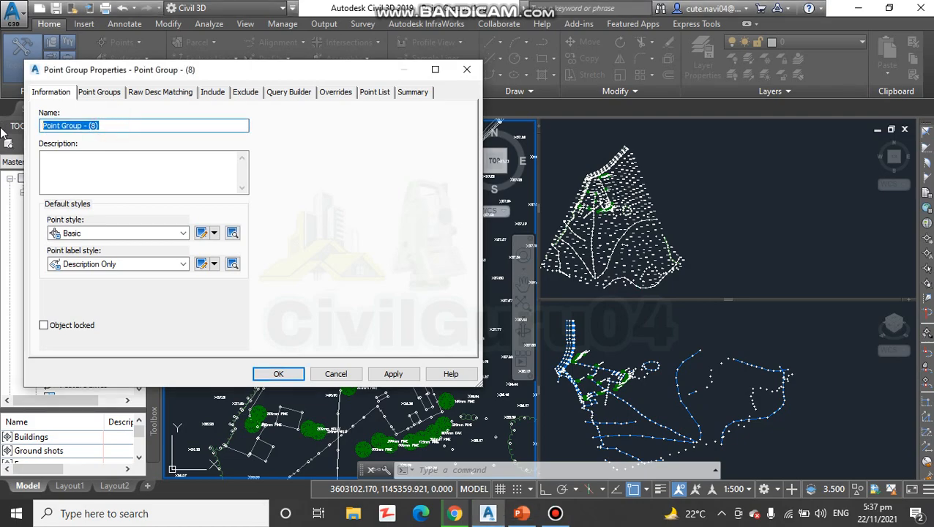
type("Build")
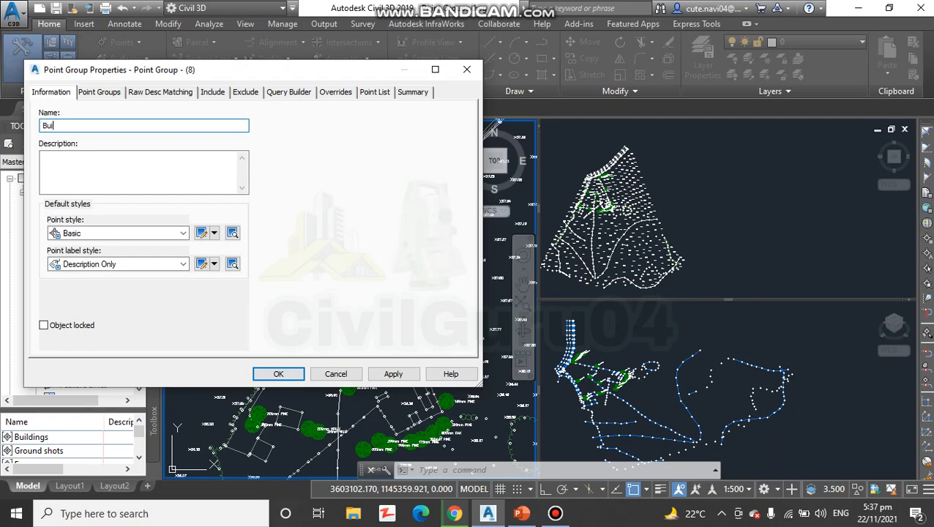
type("gs")
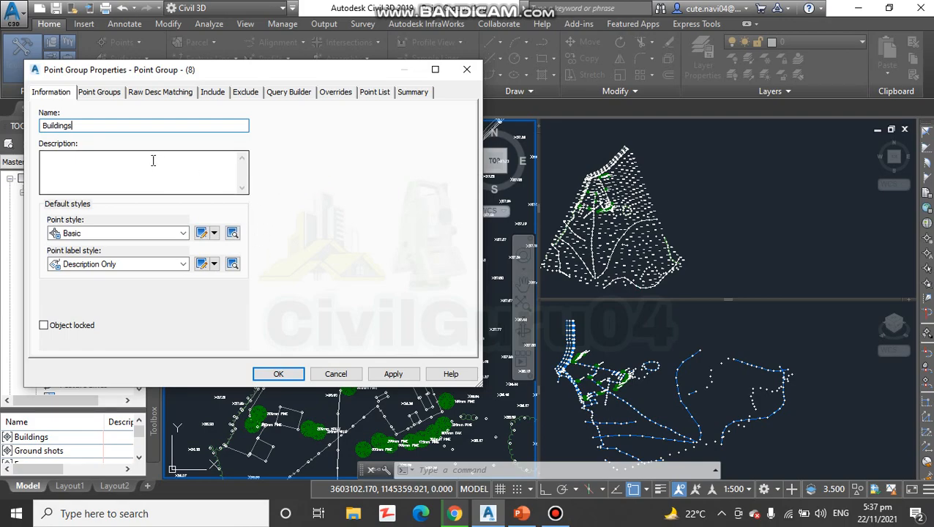
- Set the new point group's point style to Basic and its point label style to <none>
left_click(183, 233)
scroll(152, 425, "down", 1)
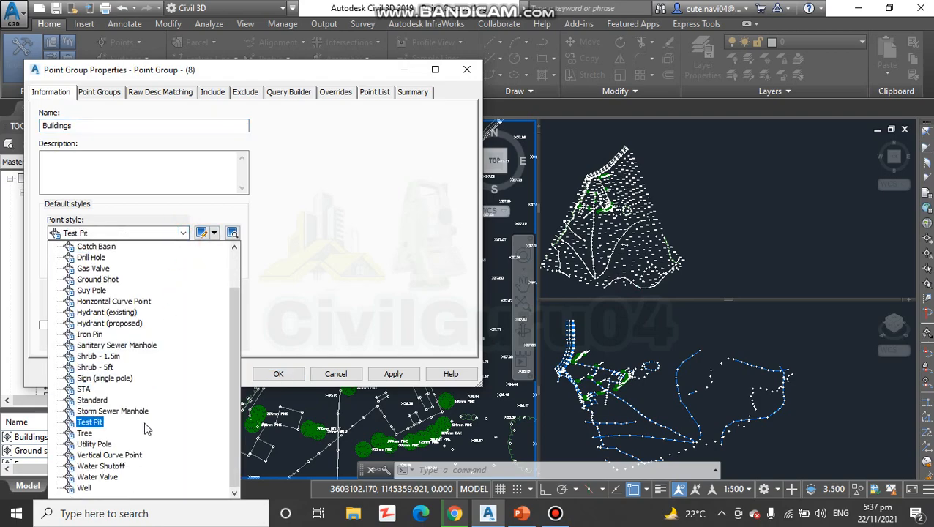
scroll(95, 308, "up", 2)
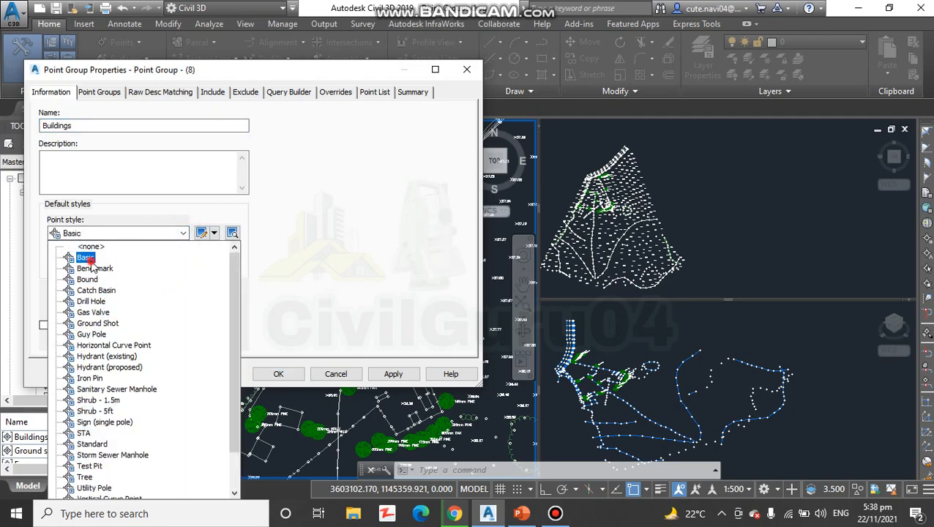
left_click(87, 258)
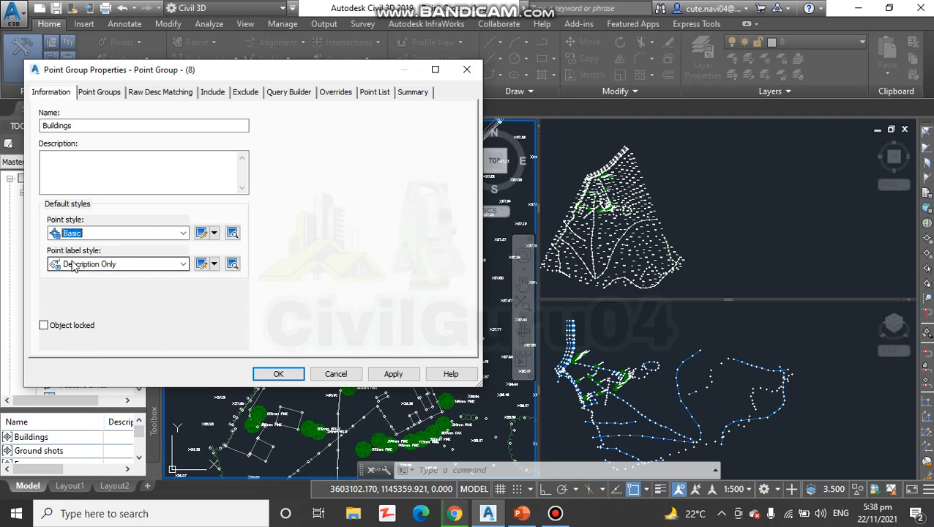
left_click(157, 266)
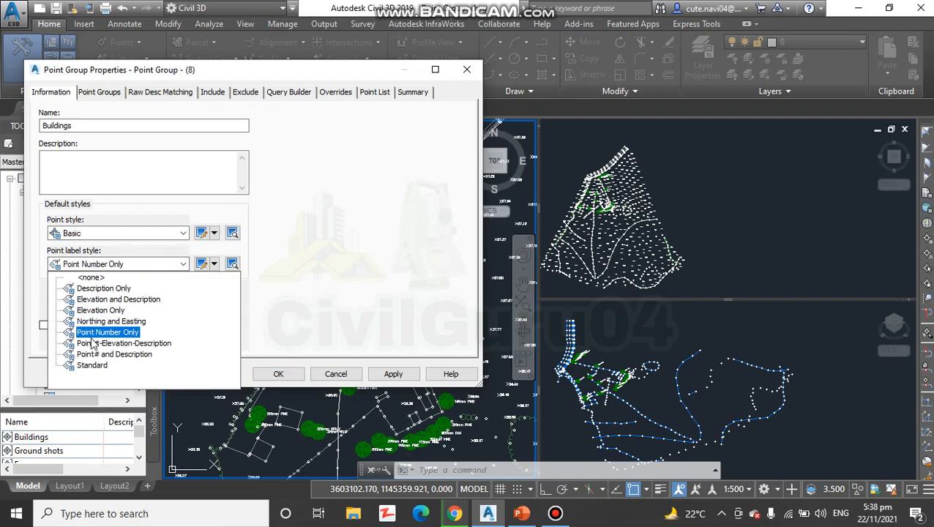
left_click(100, 278)
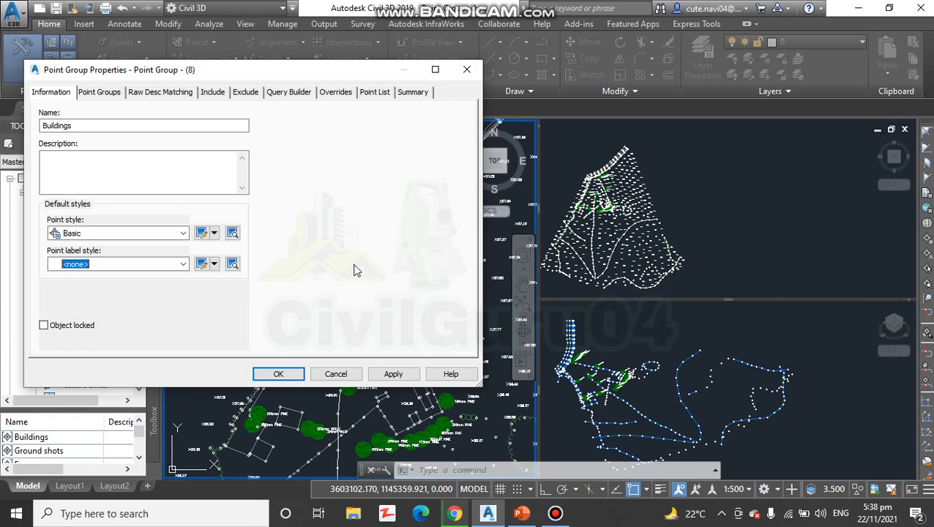
- Try to proceed to raw description matching with the point group named Buildings, and with the name Building
left_click(164, 101)
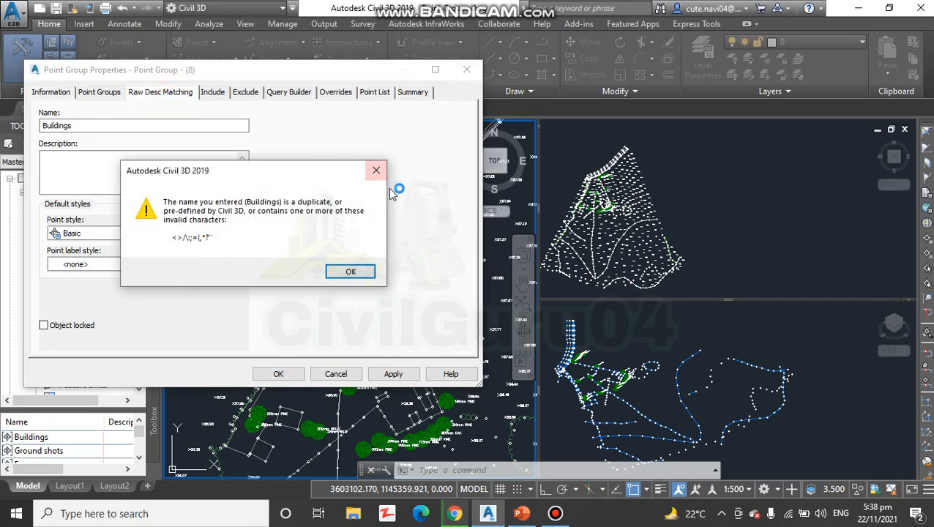
left_click(350, 272)
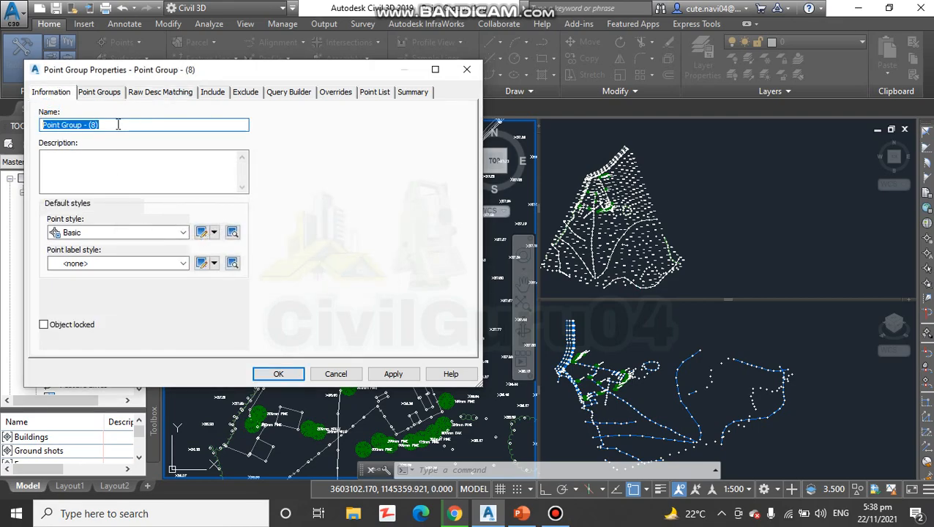
type("Bu")
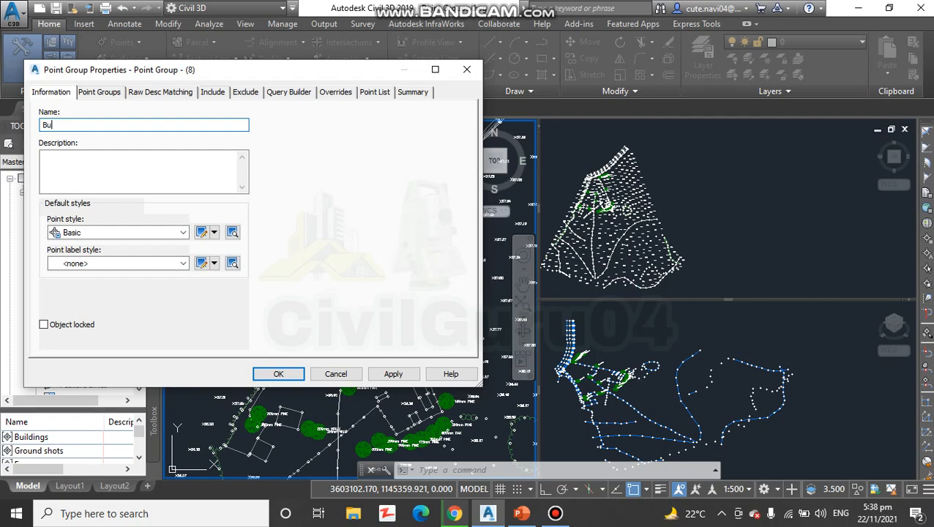
type("ildings")
left_click(156, 93)
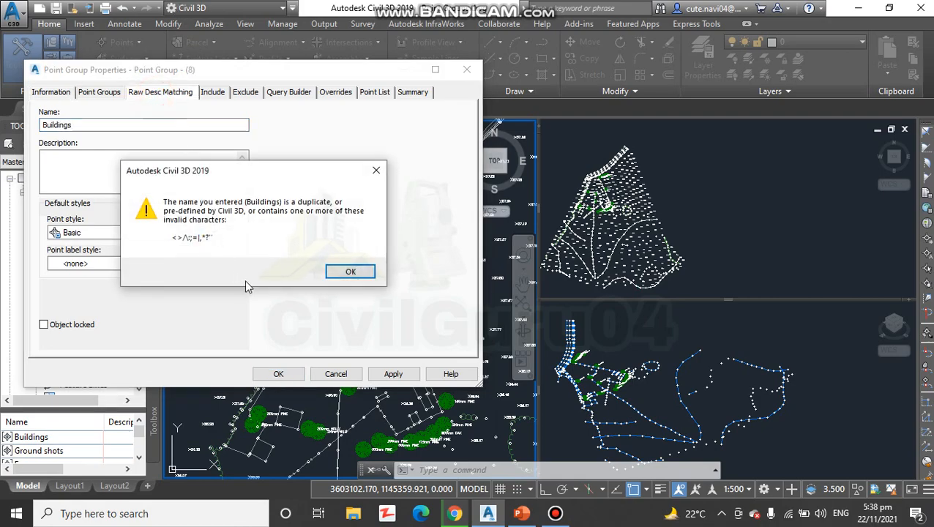
left_click(376, 169)
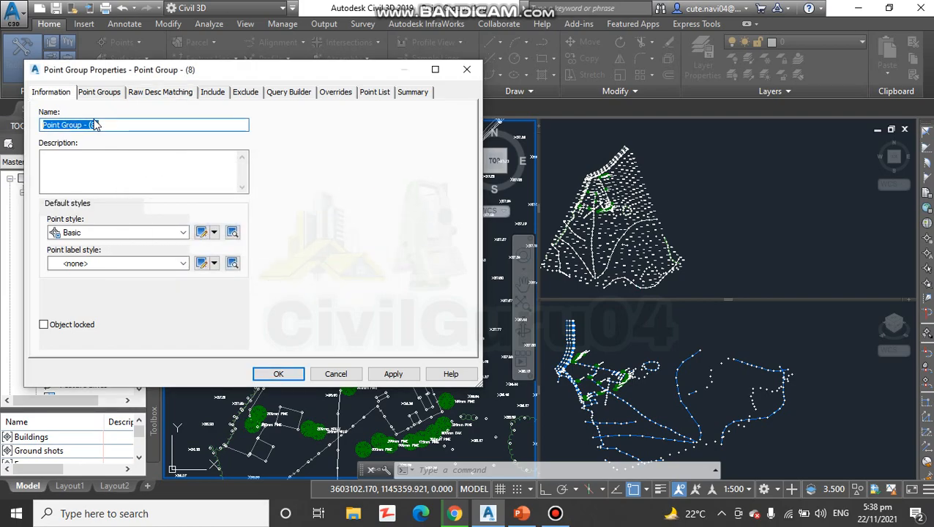
type("Building")
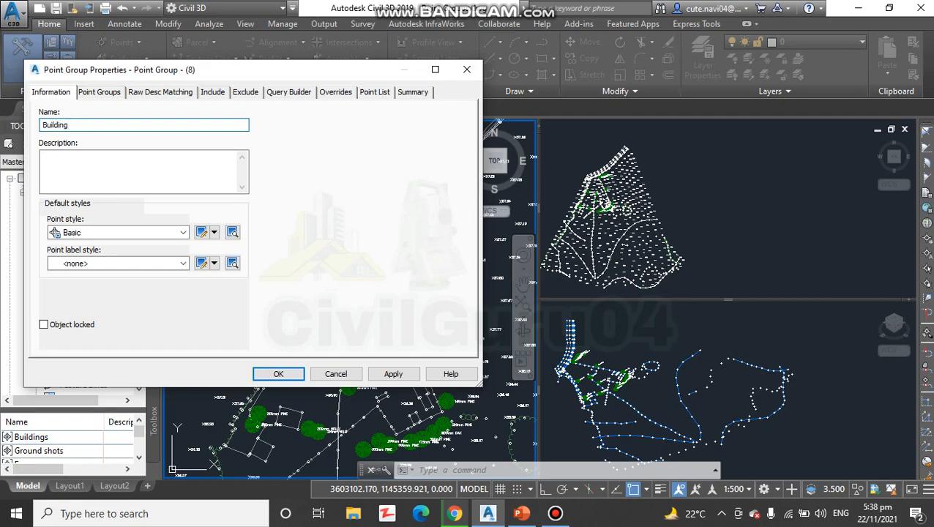
left_click(156, 93)
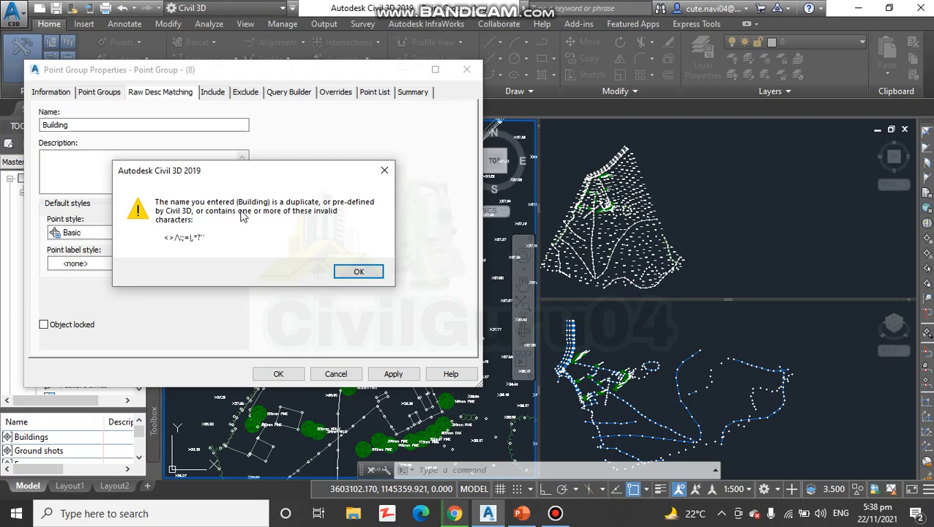
left_click(357, 272)
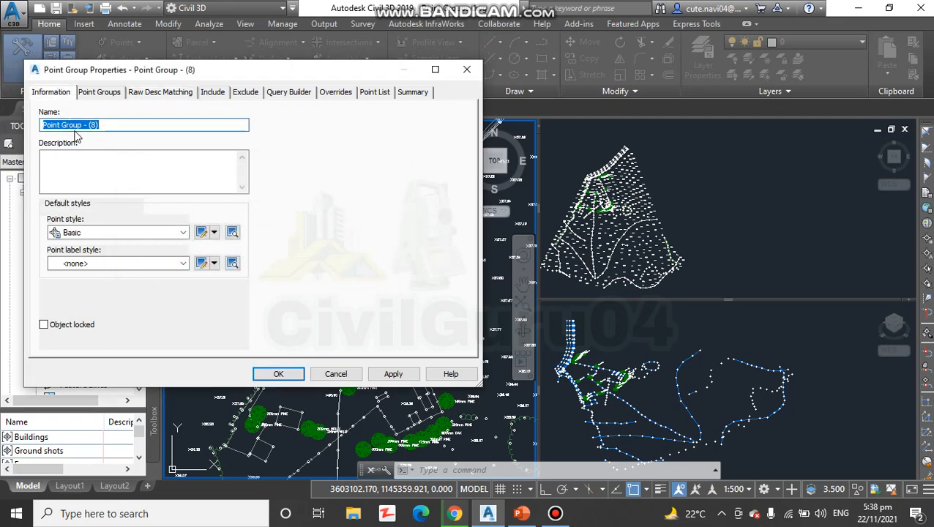
- Name the point group Buildings1 and have it include the points matching the raw description code BLD*
type("Buildings")
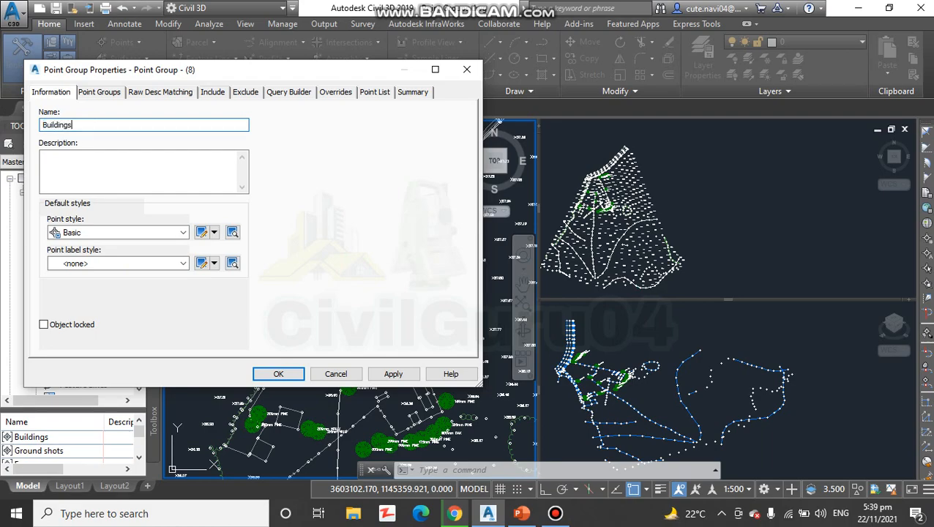
type("1")
left_click(184, 93)
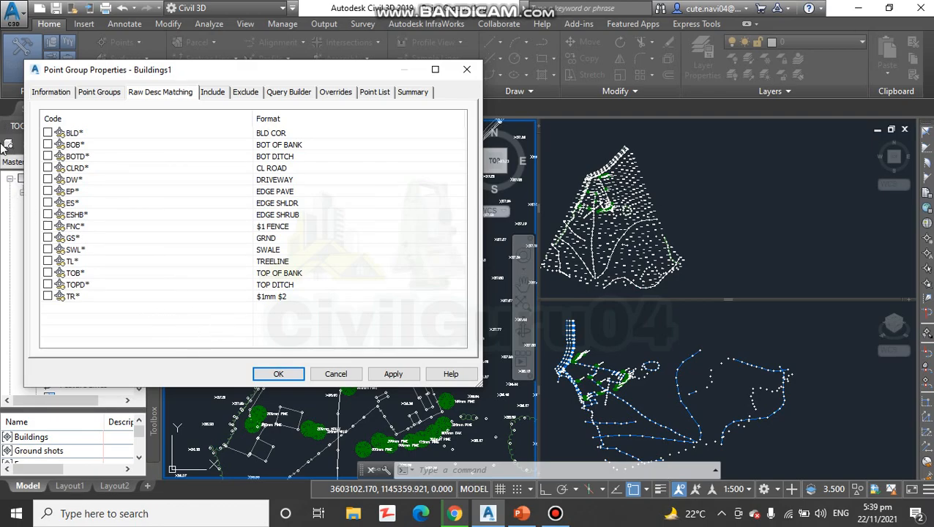
left_click(48, 133)
left_click(278, 374)
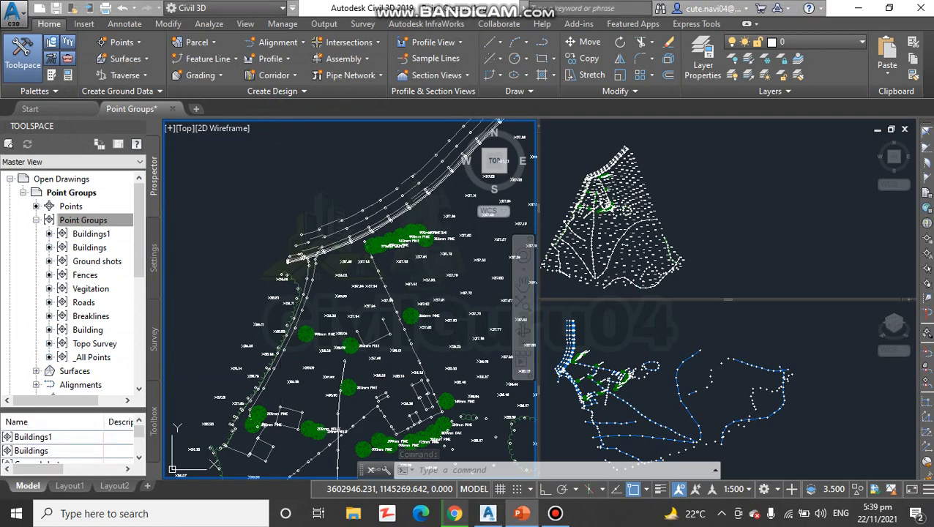
- Examine the raw descriptions of the points in the Building and Ground shots point groups
left_click(88, 320)
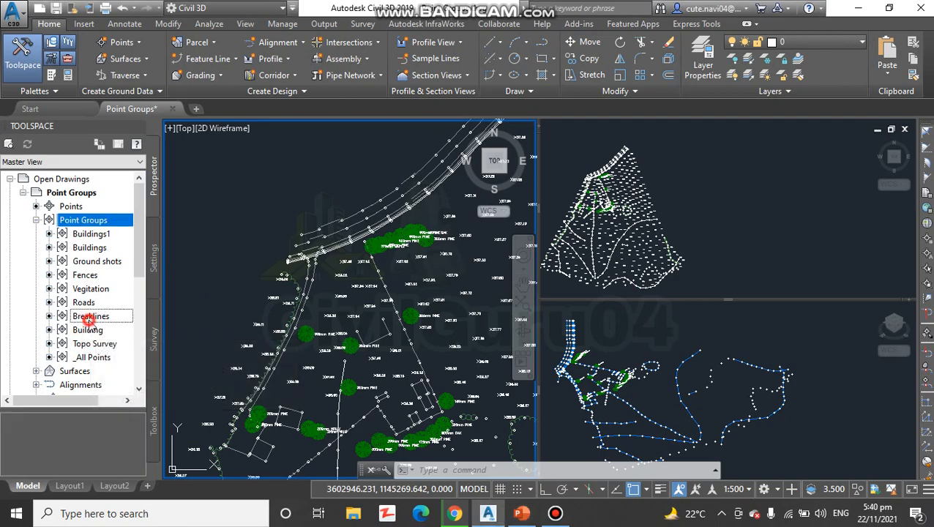
left_click(86, 331)
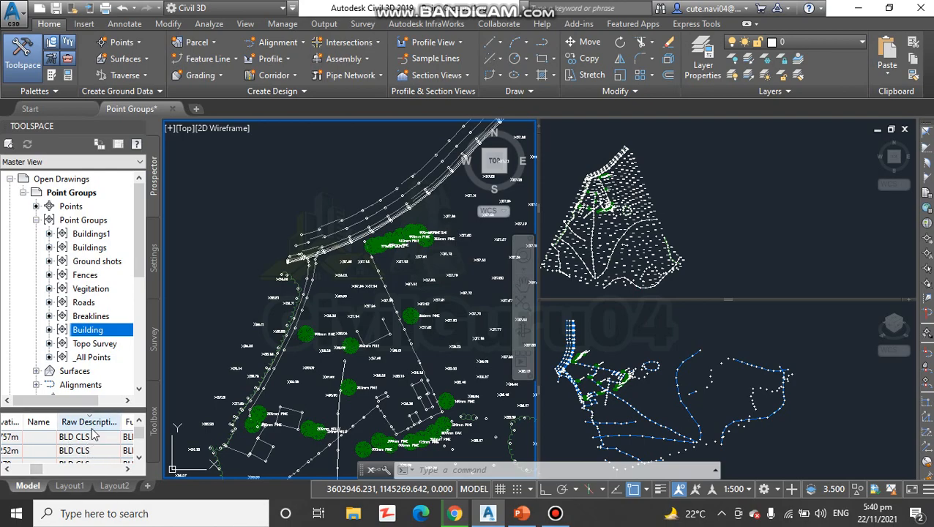
left_click(138, 458)
left_click(138, 458)
left_click(138, 458)
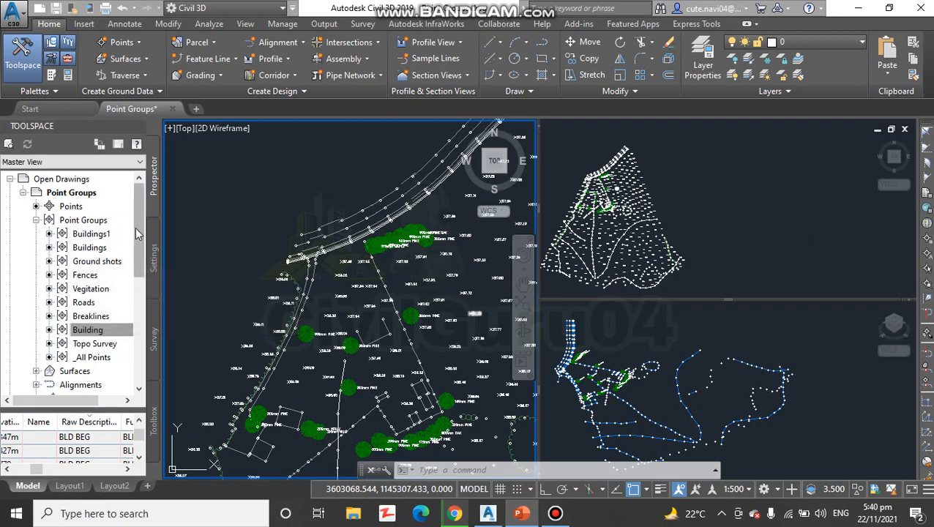
left_click_drag(133, 252, 134, 281)
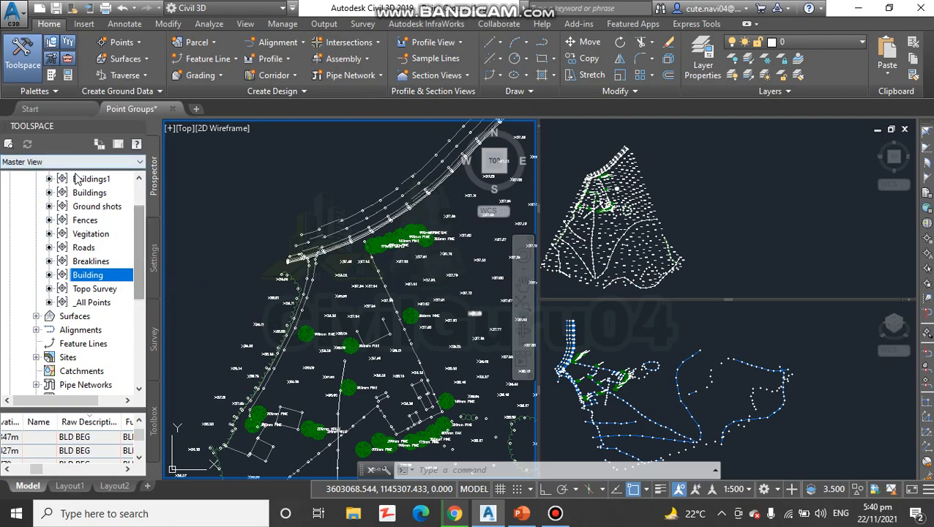
left_click(87, 210)
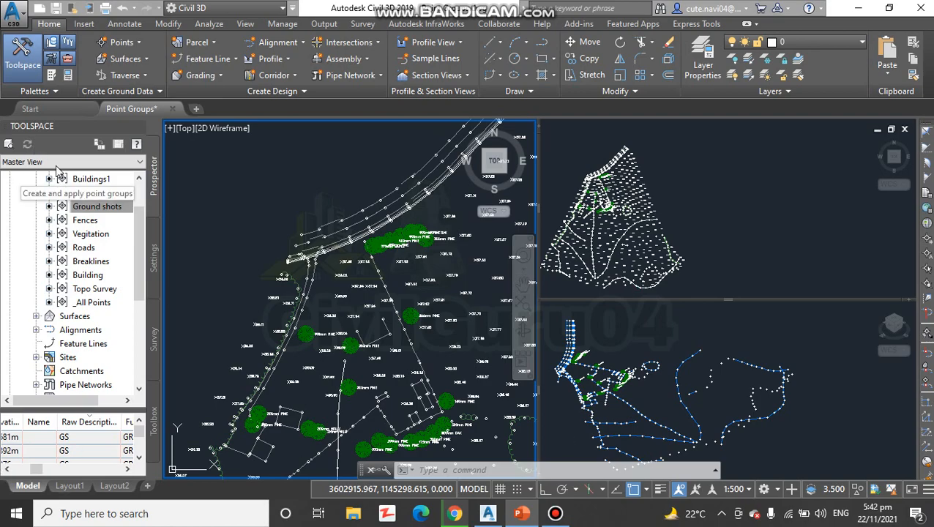
scroll(55, 329, "up", 2)
scroll(102, 307, "down", 3)
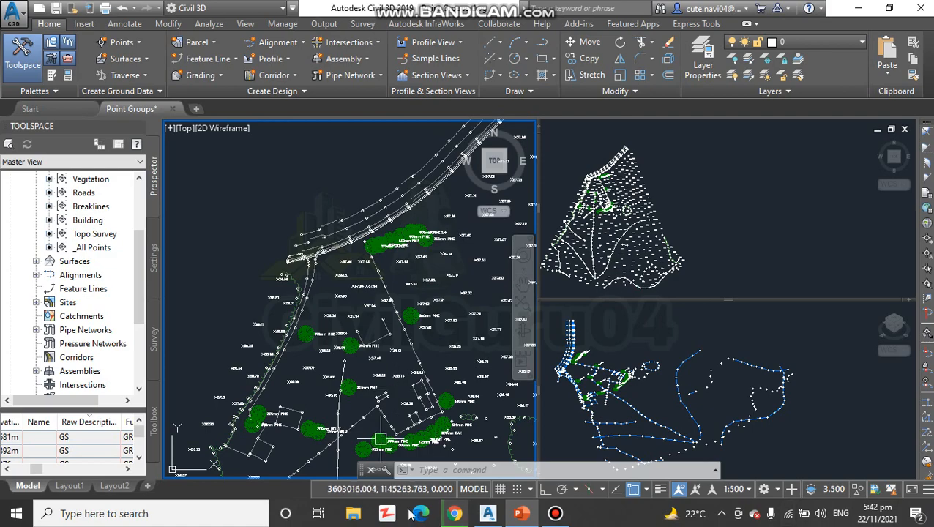
left_click(554, 514)
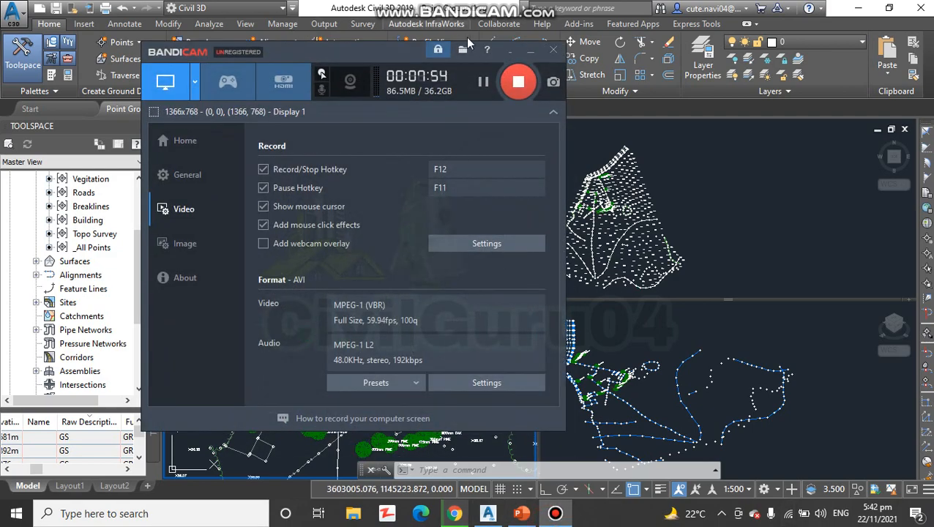
- Open the keys of the Essentials description key set in the drawing settings for editing
left_click(530, 51)
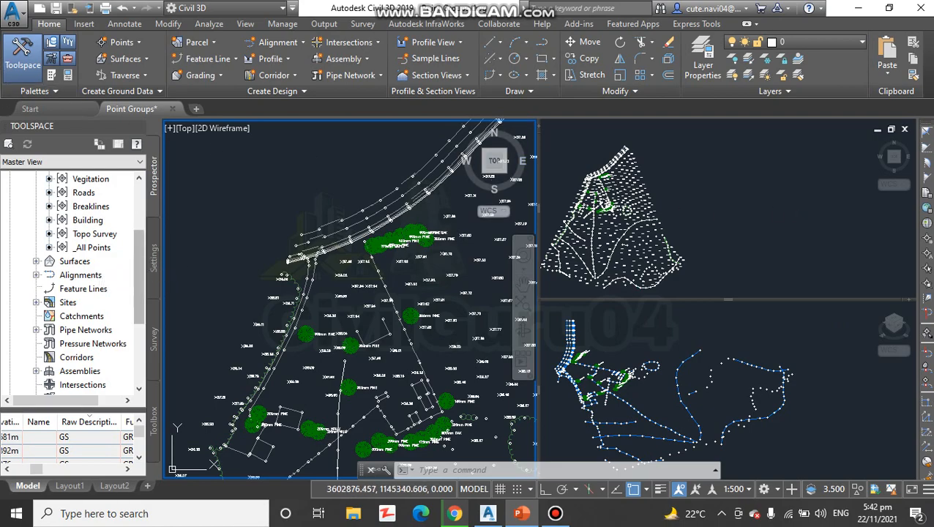
left_click(155, 261)
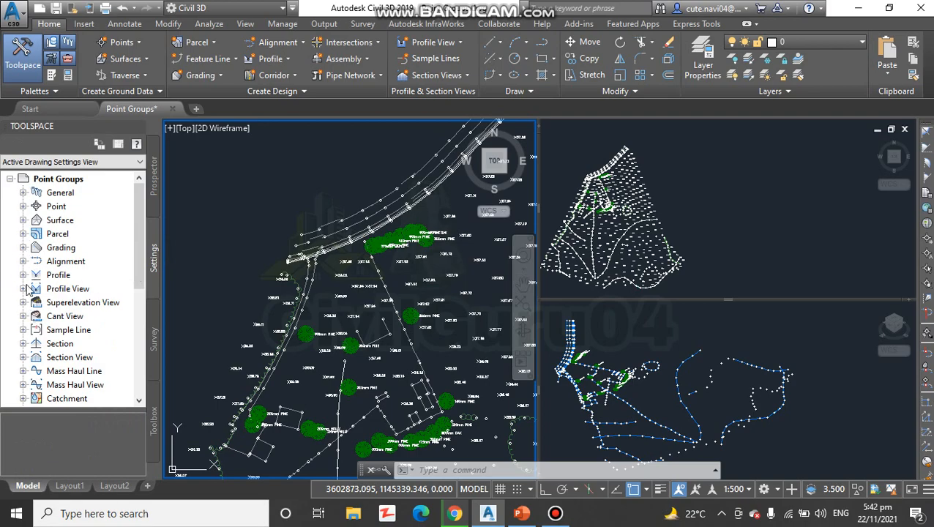
left_click(22, 207)
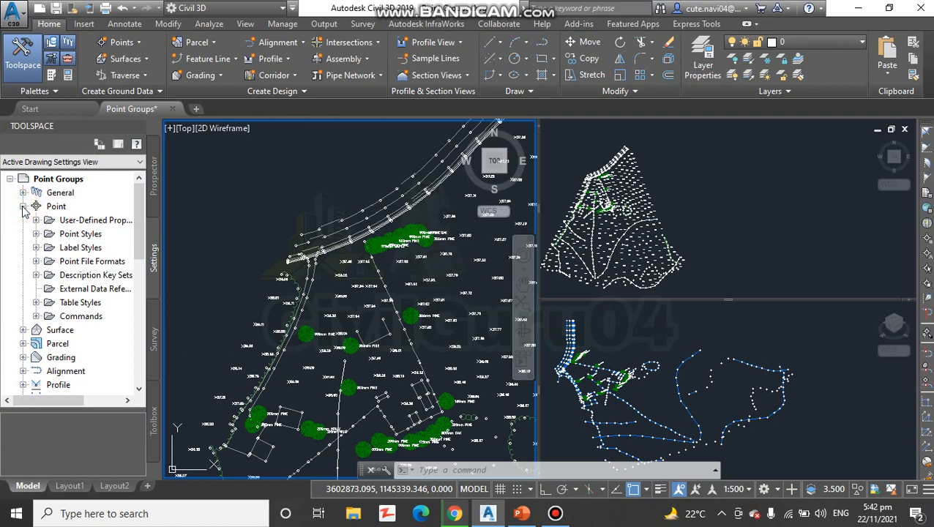
left_click(95, 275)
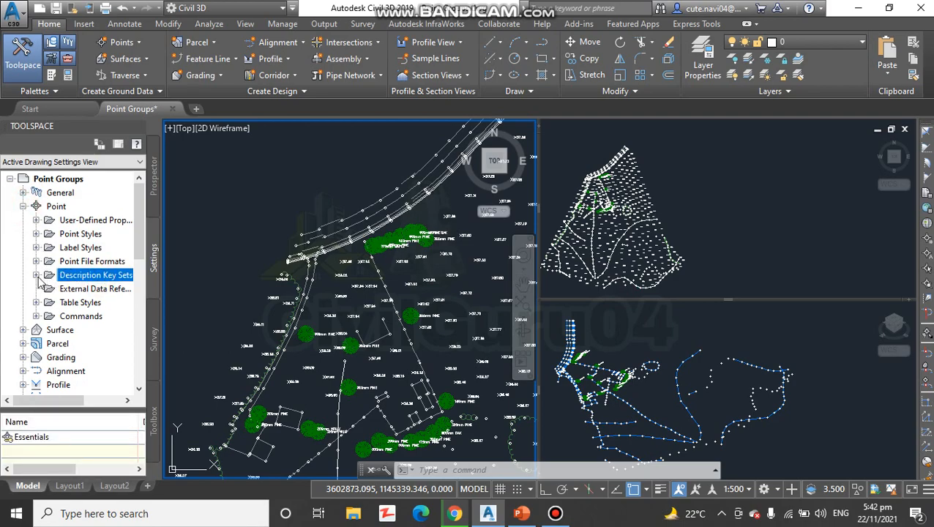
left_click(36, 275)
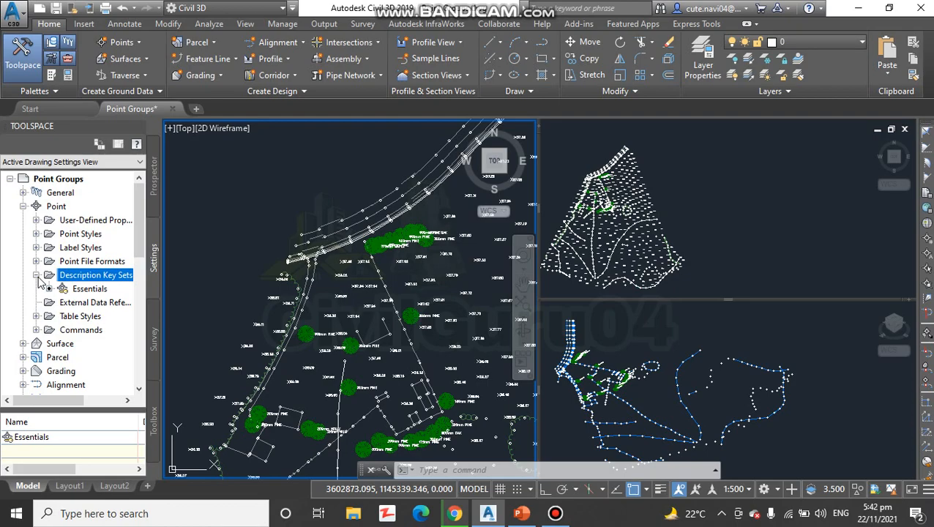
right_click(85, 290)
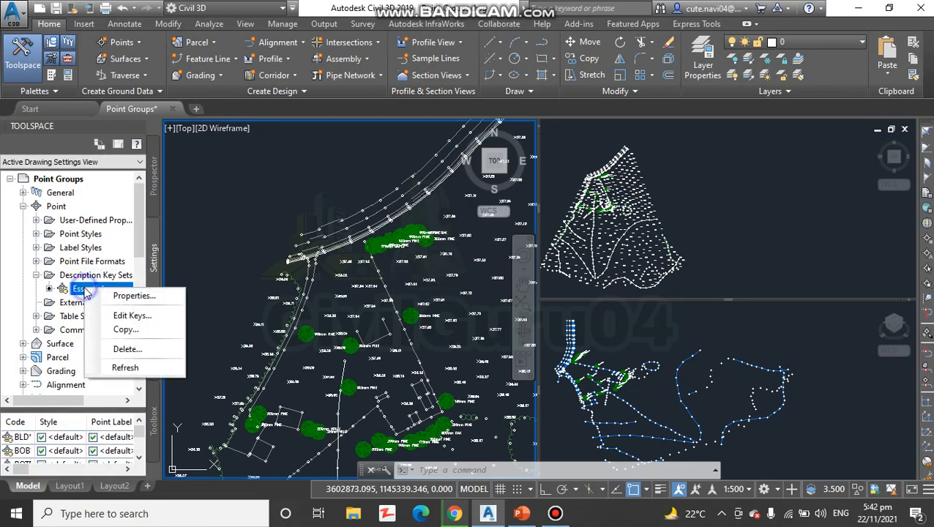
left_click(131, 315)
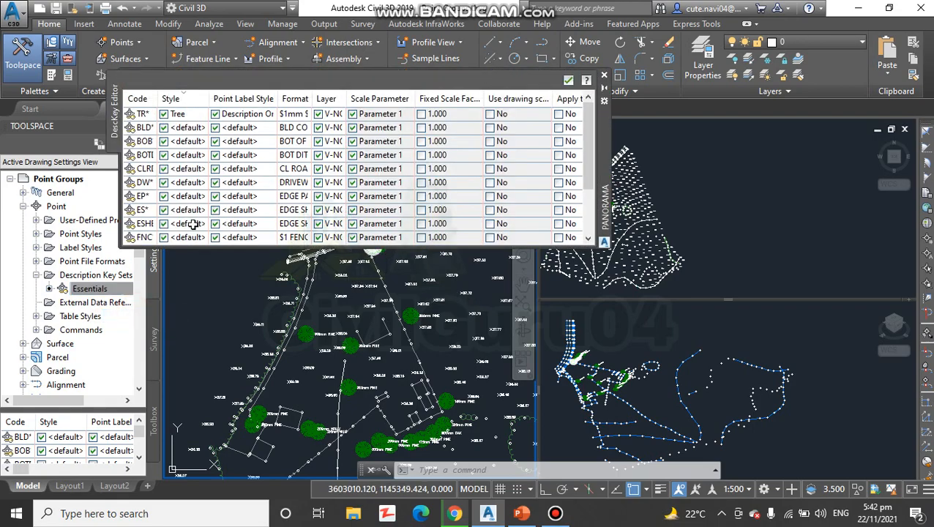
mouse_move(131, 219)
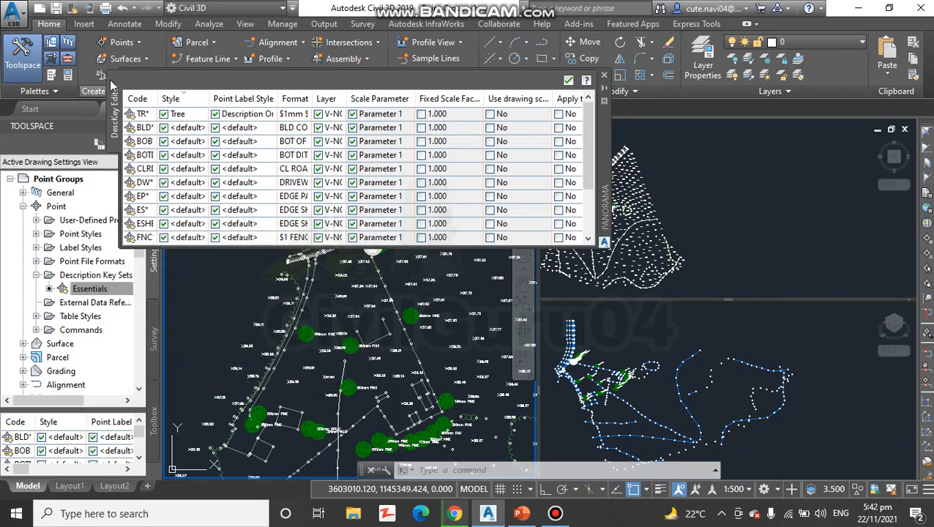
- Set the point style of all description keys except TR* to <default> in one edit and accept the key changes
left_click(188, 127)
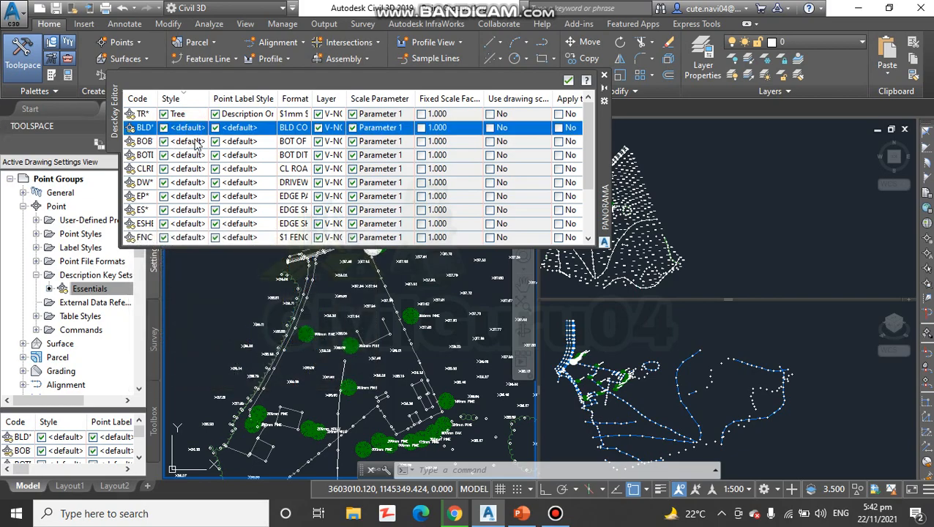
left_click(196, 144, "ctrl")
left_click(185, 153, "ctrl")
left_click(194, 168, "ctrl")
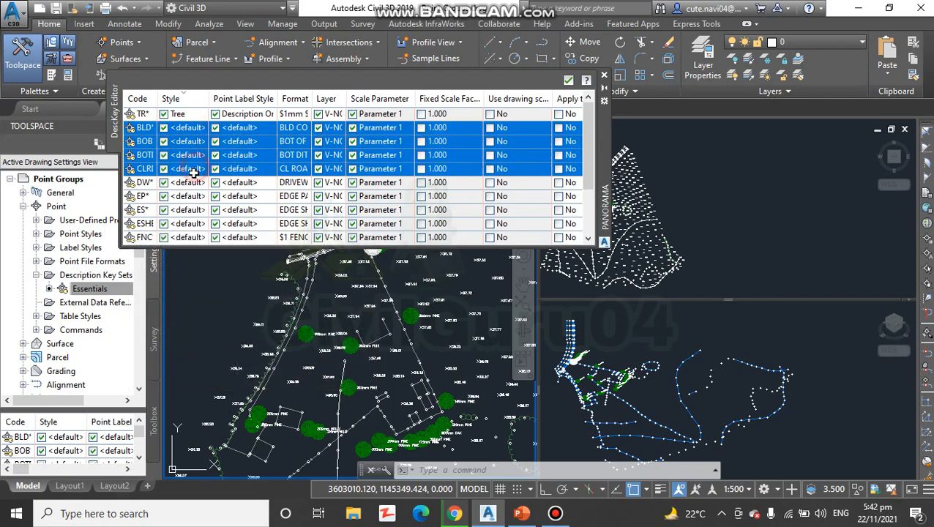
left_click(189, 184, "ctrl")
left_click(191, 196, "ctrl")
left_click(189, 210, "ctrl")
left_click(188, 224, "ctrl")
left_click(188, 237, "ctrl")
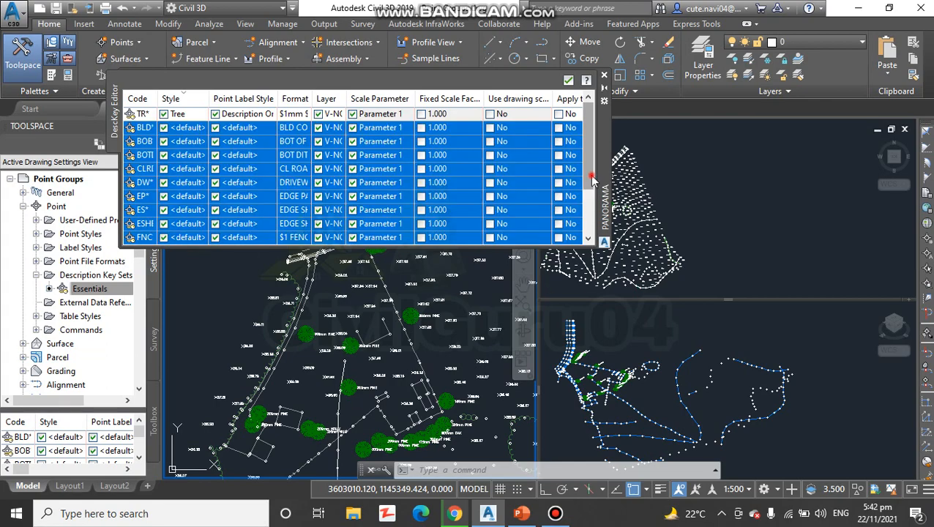
left_click_drag(592, 177, 586, 226)
left_click(188, 183, "ctrl")
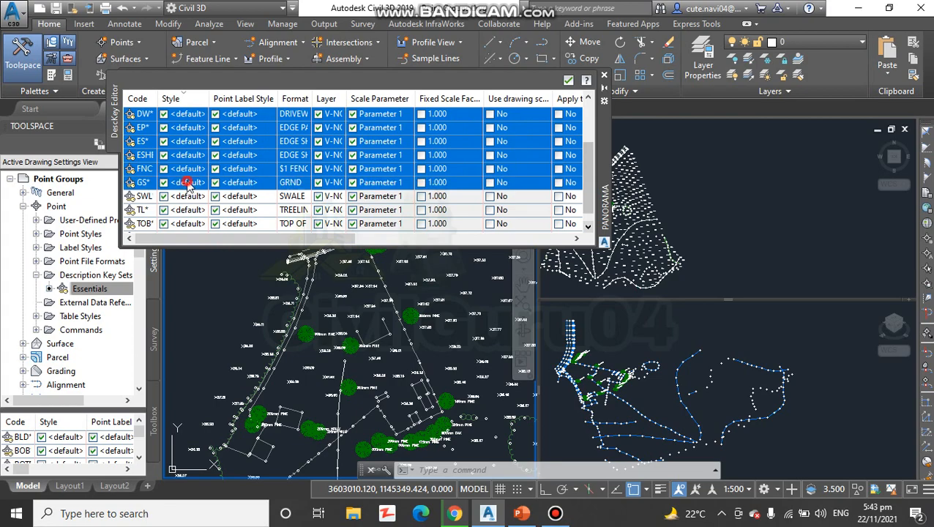
left_click(188, 196, "ctrl")
left_click(188, 211, "ctrl")
left_click(190, 224, "ctrl")
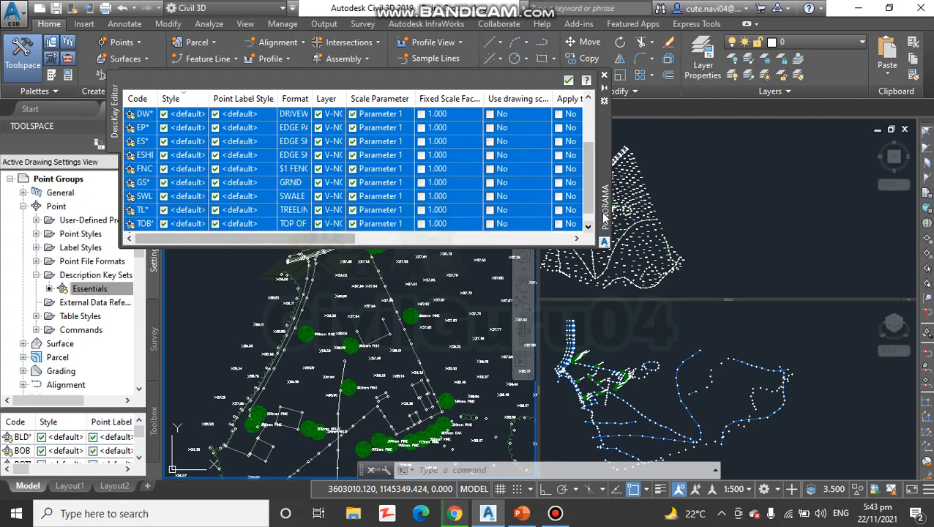
left_click_drag(589, 188, 588, 197)
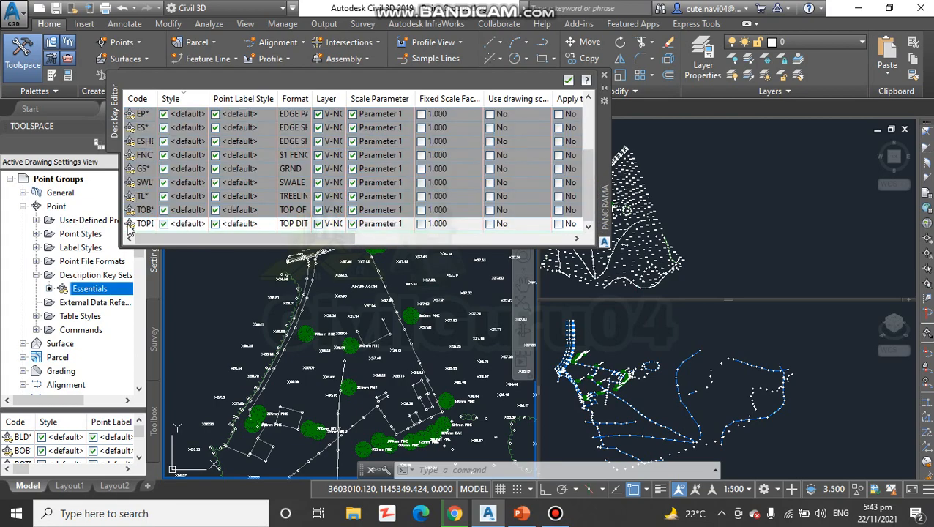
left_click(207, 223, "ctrl")
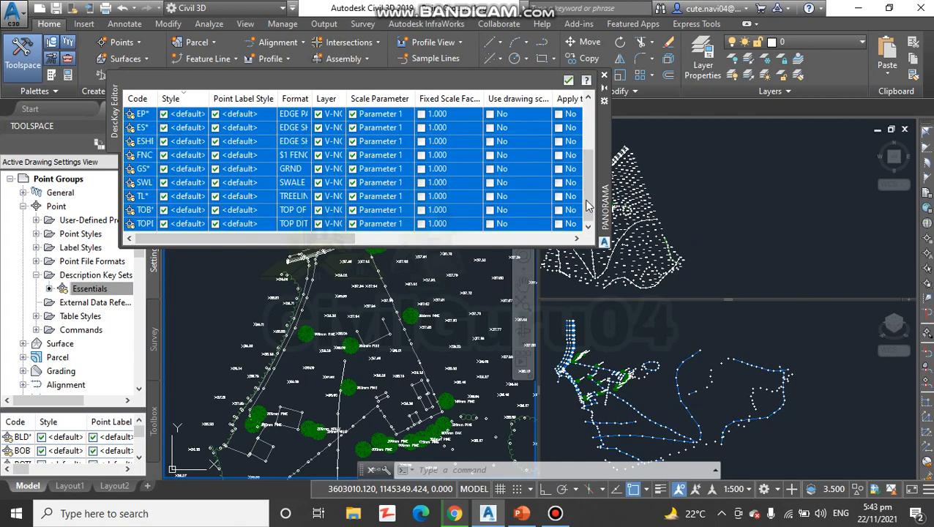
left_click_drag(588, 200, 589, 152)
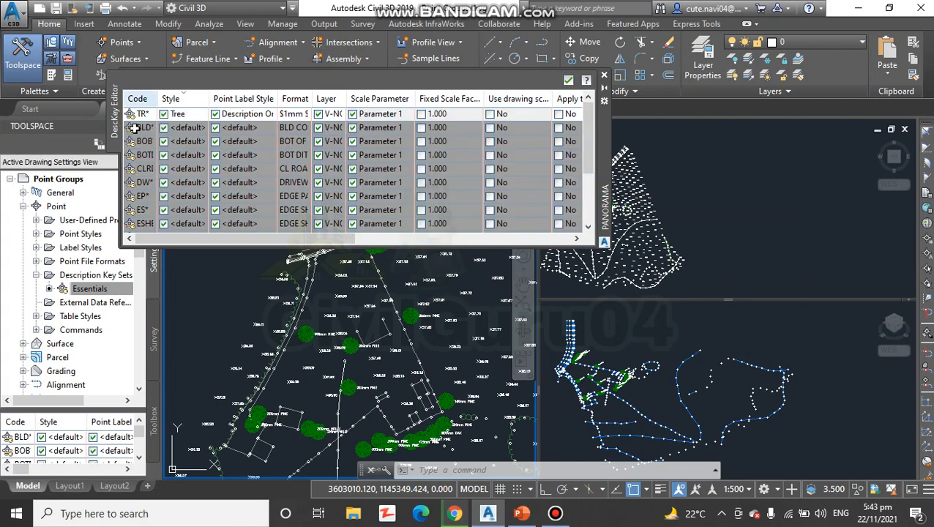
right_click(189, 103)
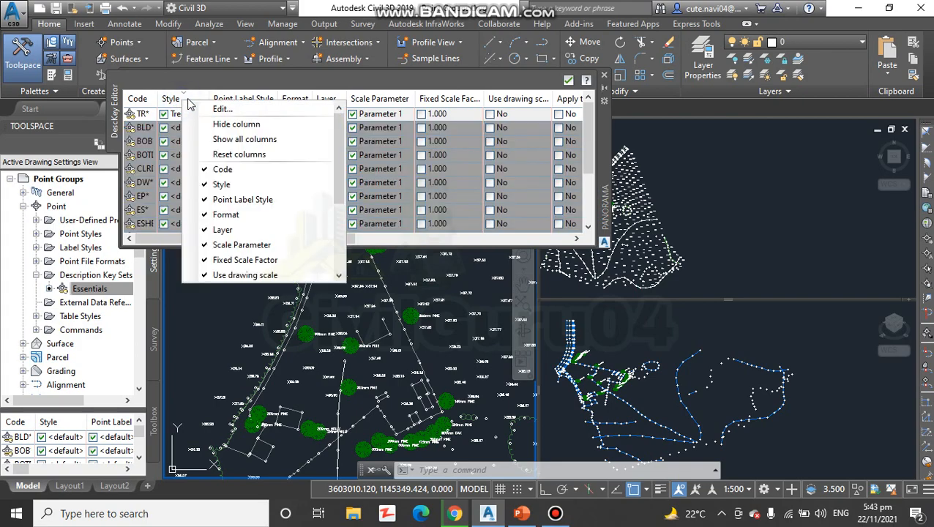
left_click(244, 110)
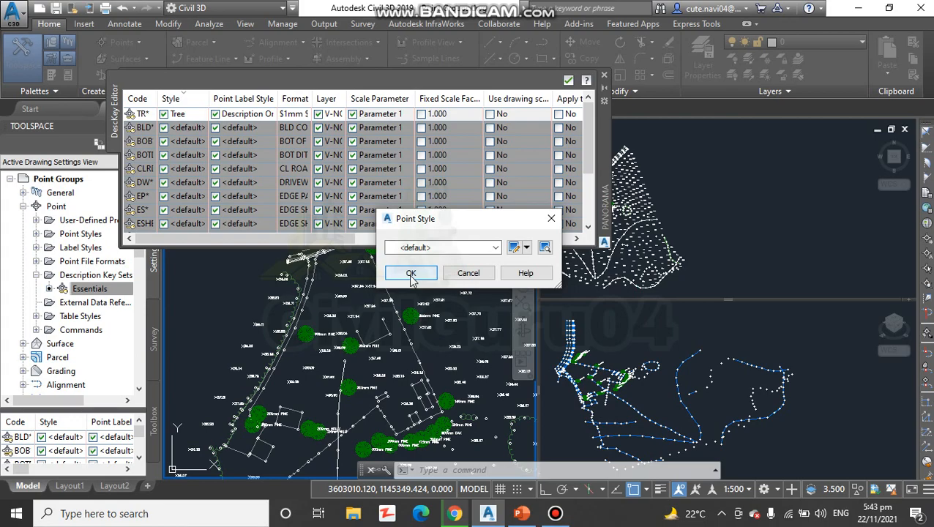
left_click(482, 247)
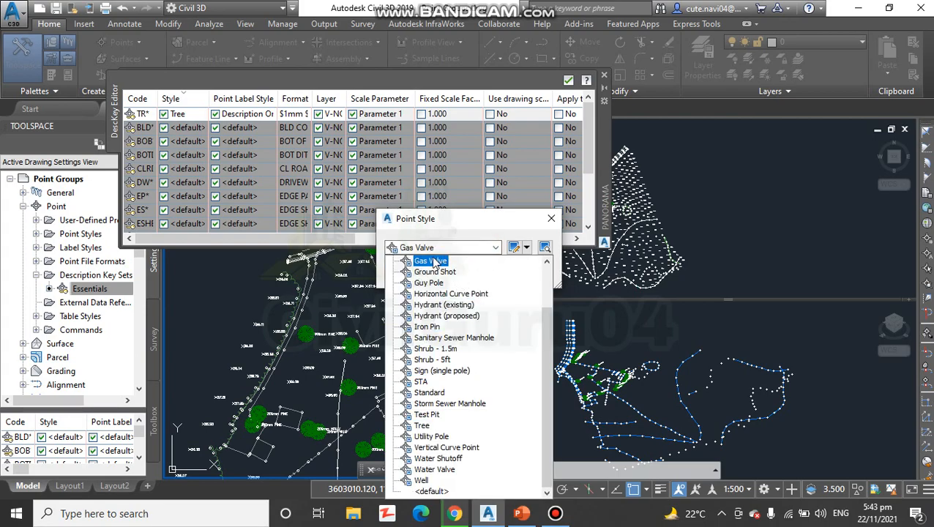
left_click(250, 284)
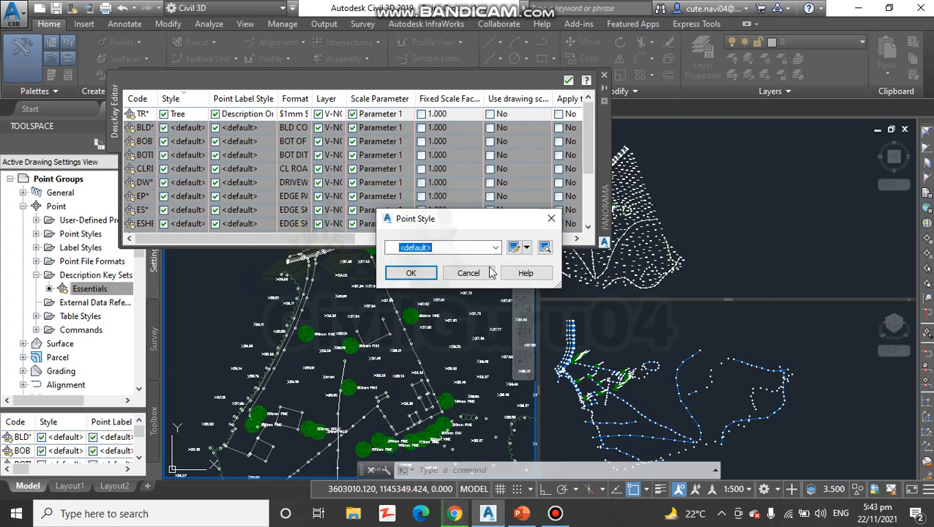
left_click(412, 273)
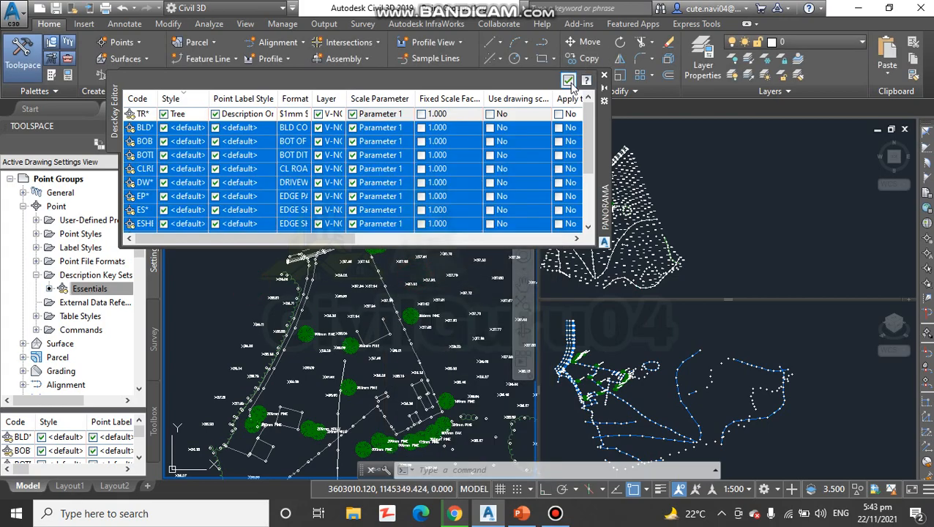
left_click(569, 81)
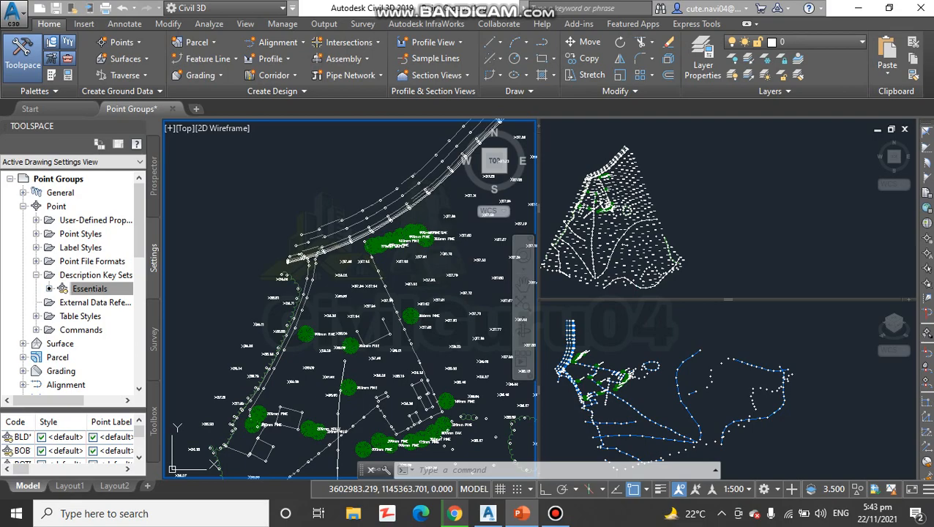
- Apply the description keys to the _All Points point group and check the point markers along the road
left_click(152, 183)
left_click(153, 187)
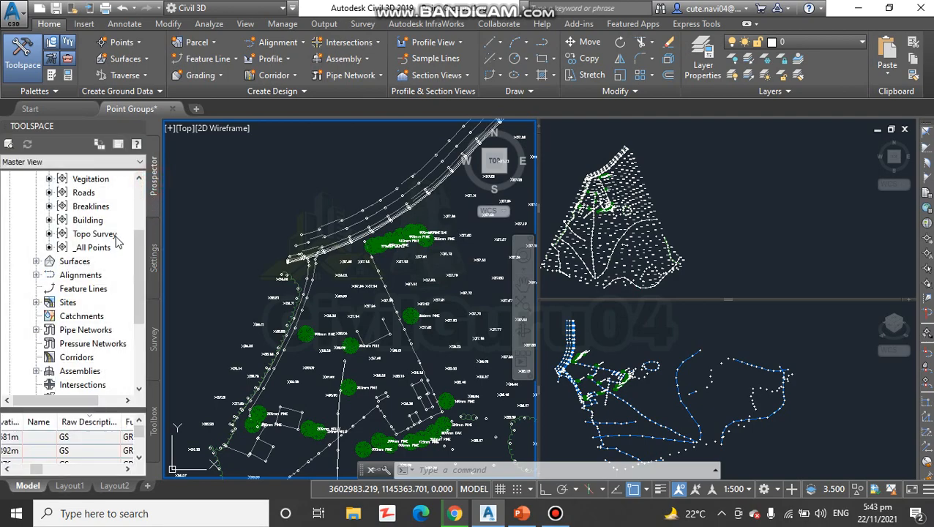
scroll(86, 285, "up", 3)
left_click(105, 357)
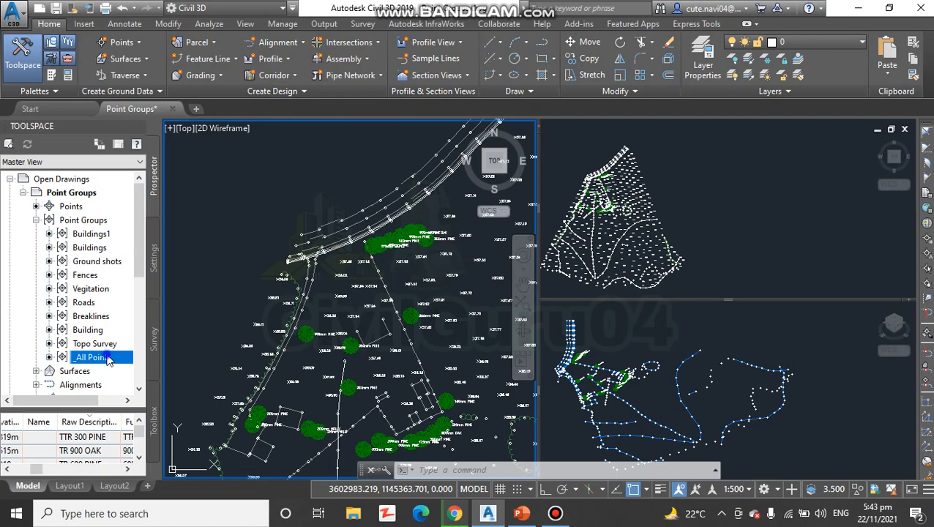
right_click(107, 359)
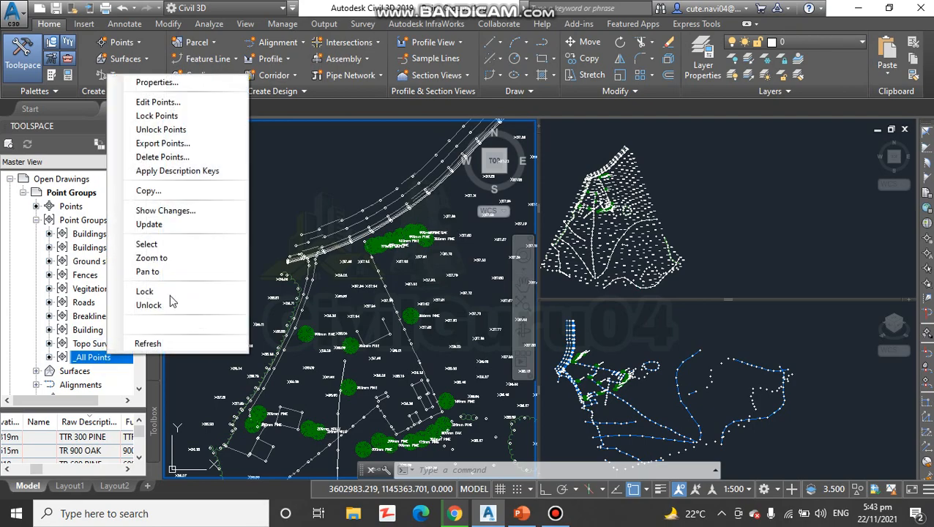
left_click(154, 171)
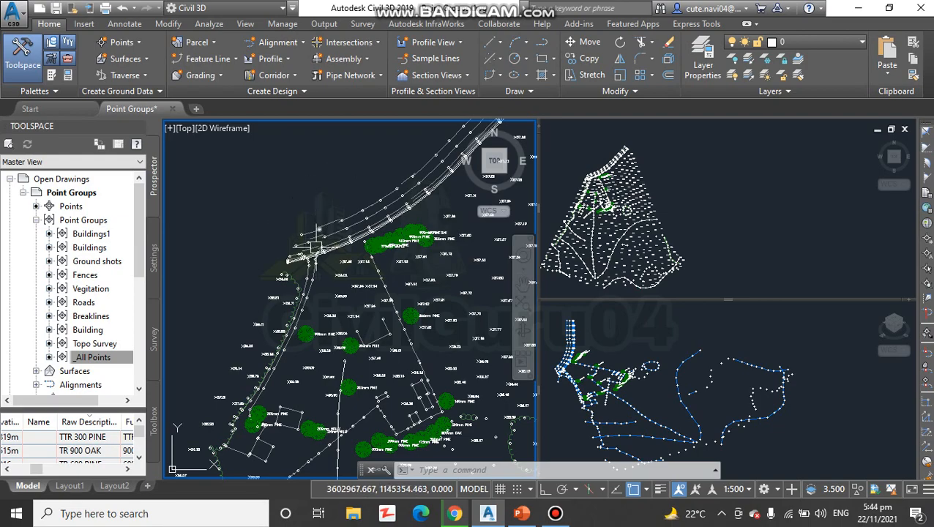
scroll(297, 222, "up", 5)
scroll(301, 218, "up", 4)
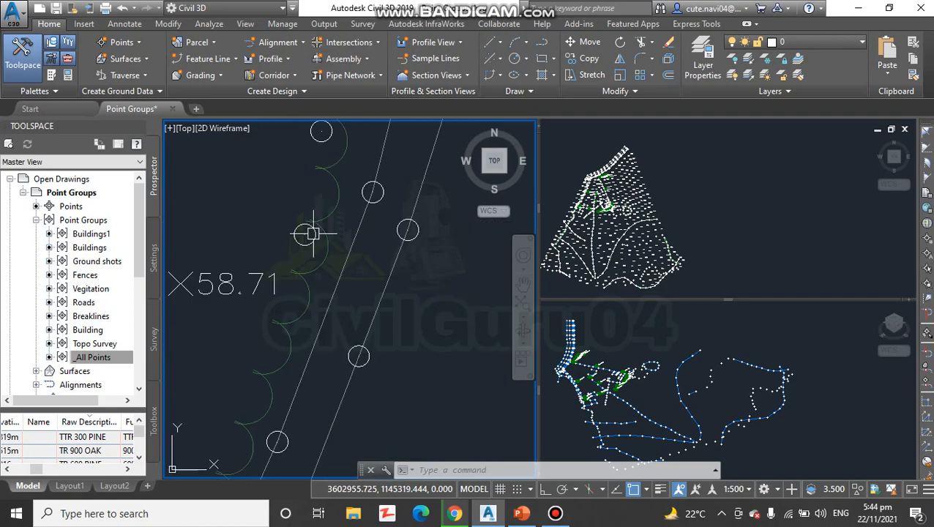